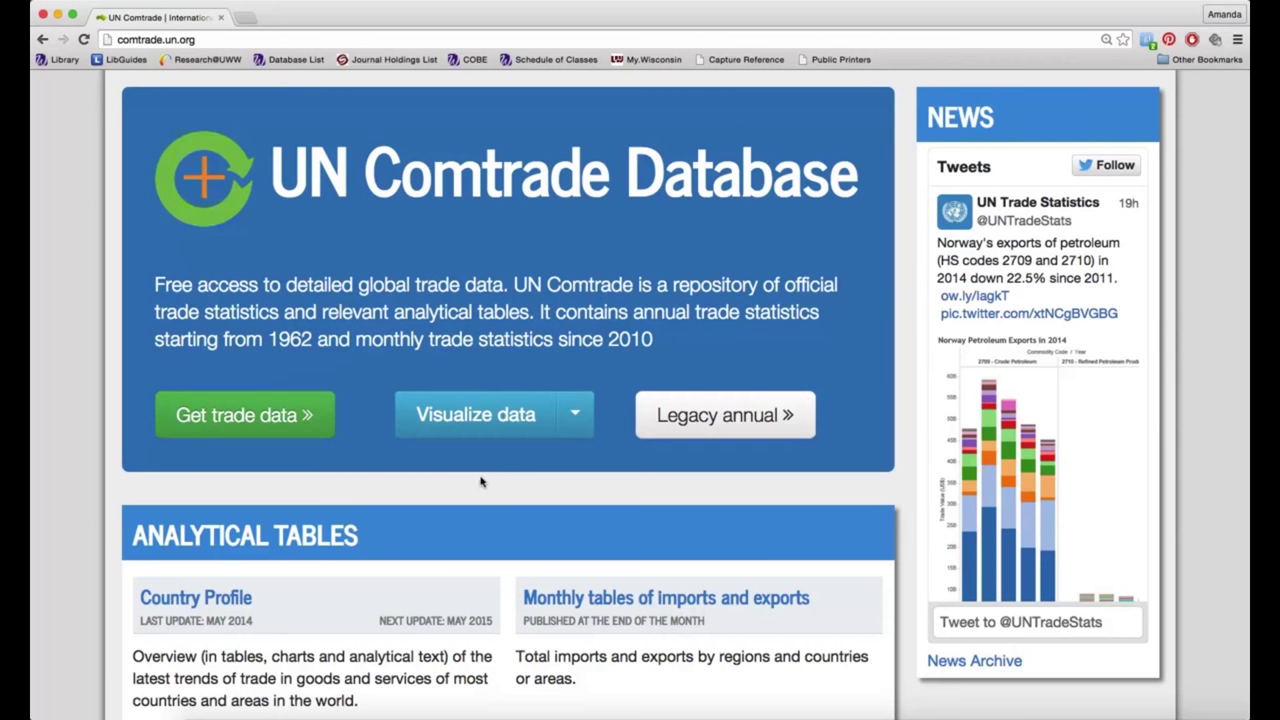
Step: Start 'Get trade data' from the Comtrade homepage to reach the extraction form
click(222, 420)
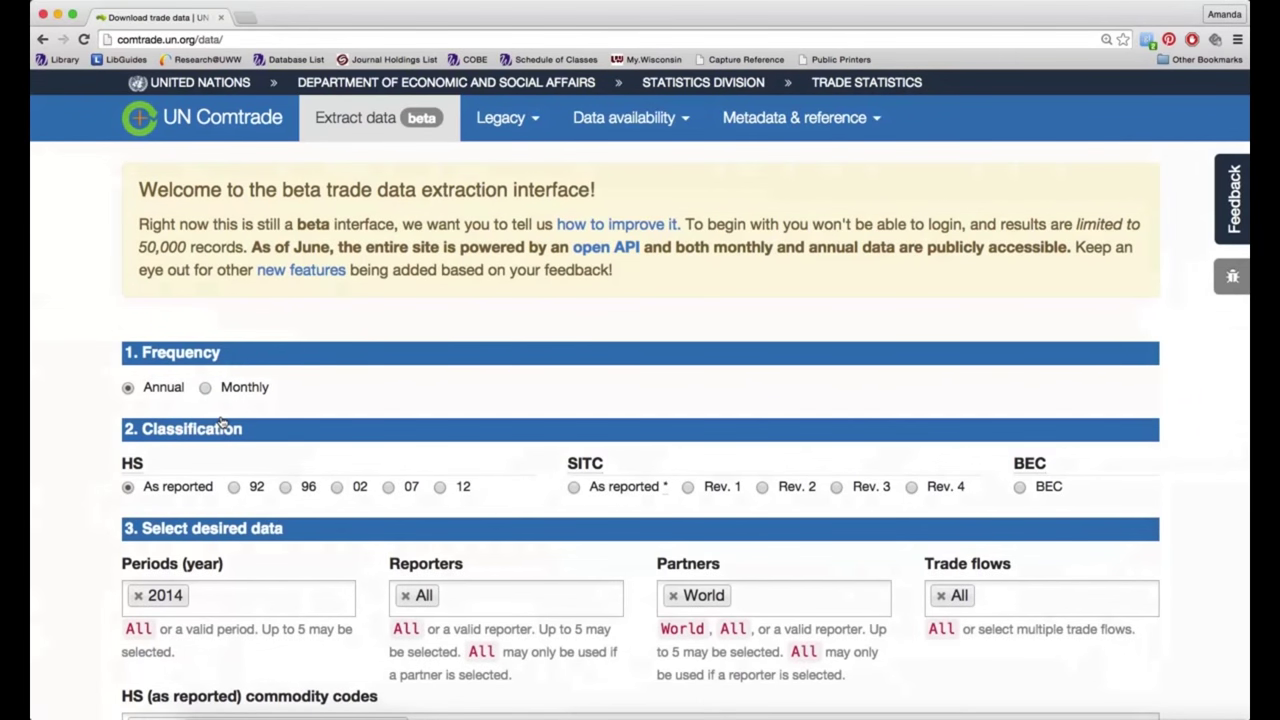
scroll(322, 400, down, 2)
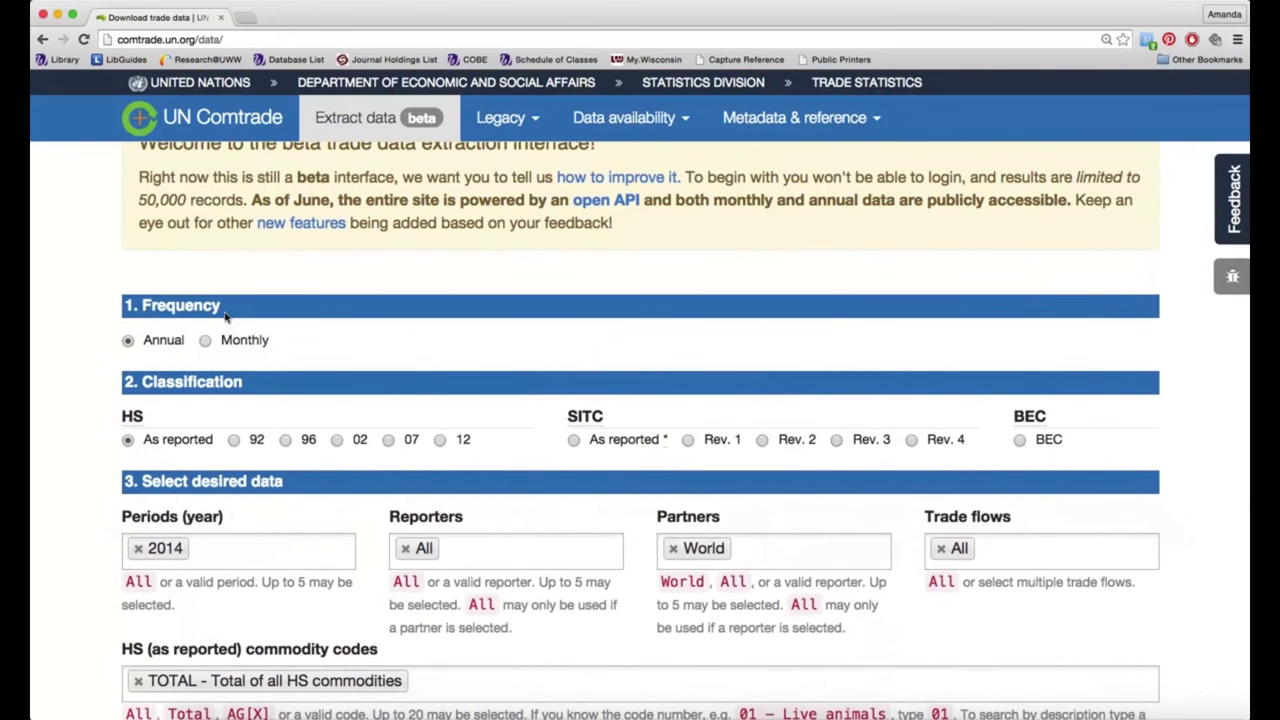
scroll(305, 343, down, 1)
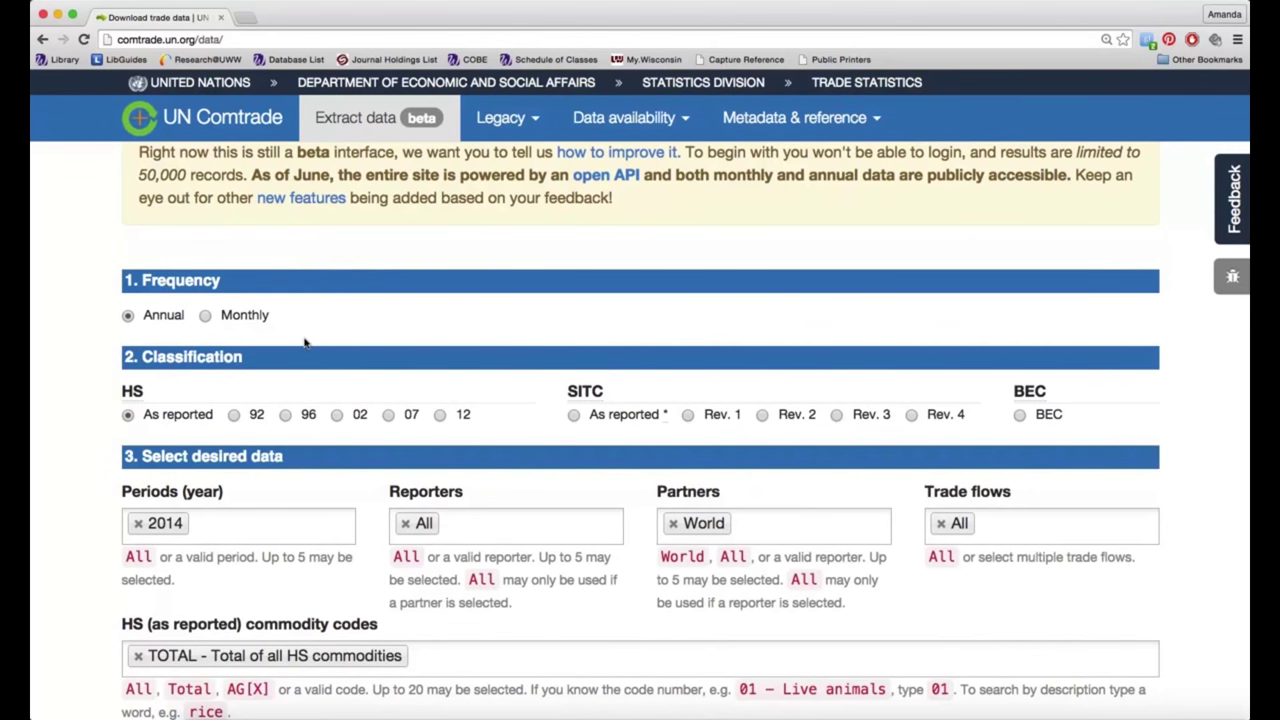
scroll(305, 343, down, 3)
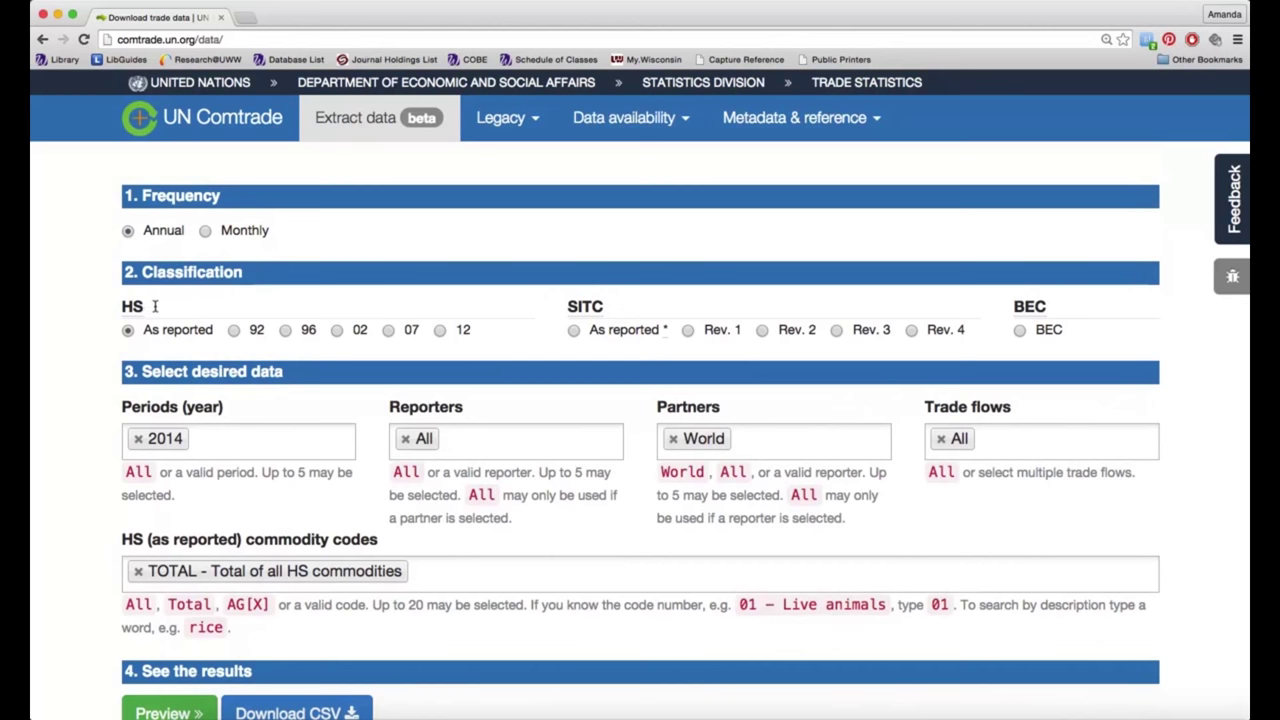
scroll(185, 295, down, 5)
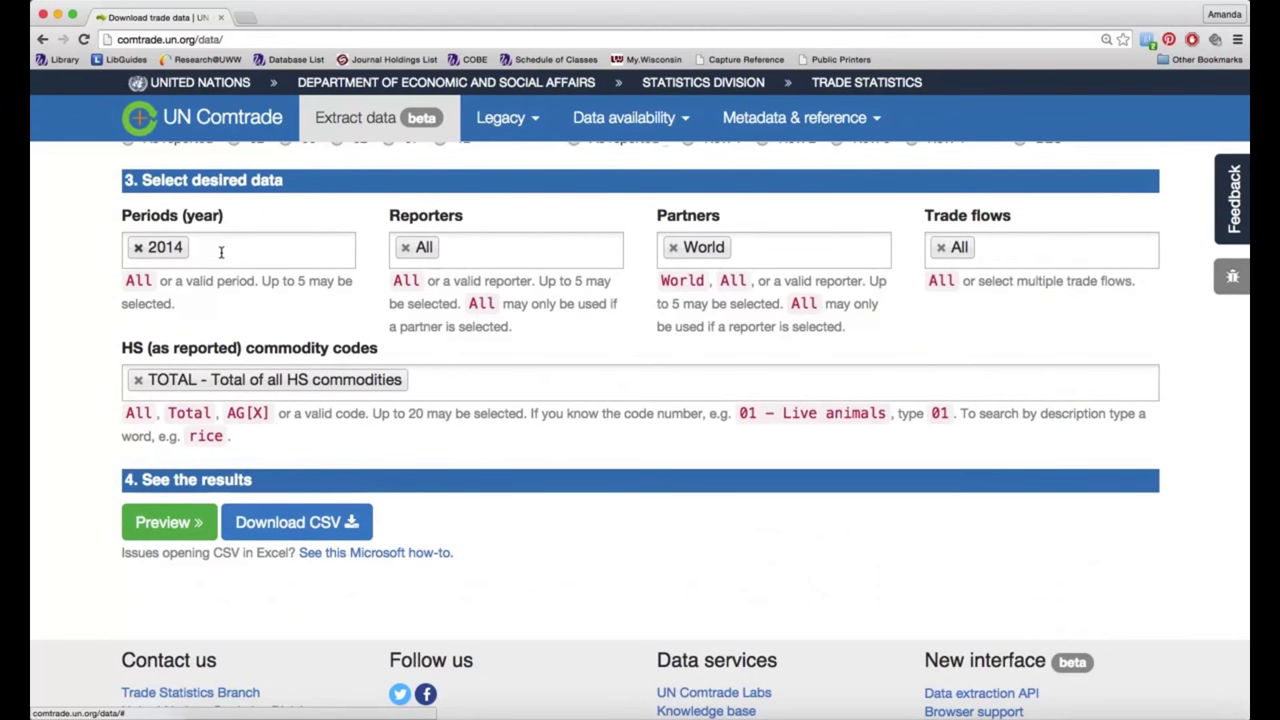
Step: Add 2013, 2012, 2011 and 2010 to the periods alongside 2014, then move to the reporters field
click(222, 247)
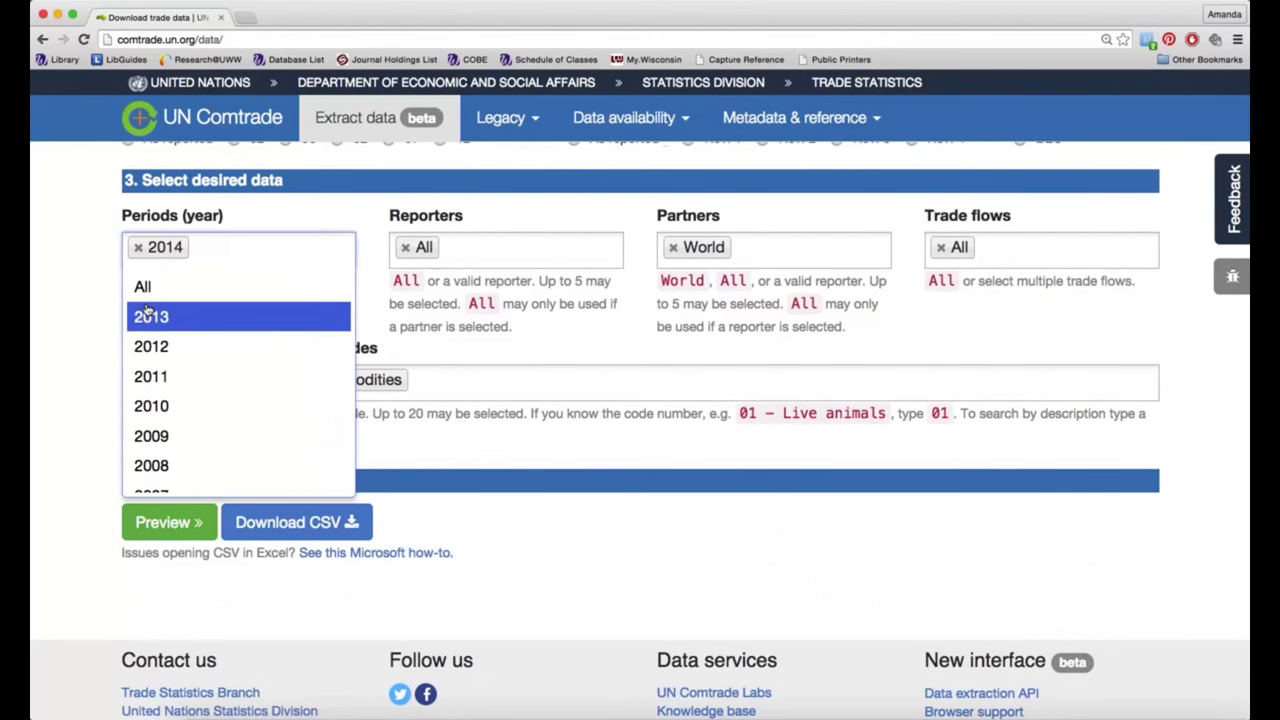
click(178, 312)
click(285, 247)
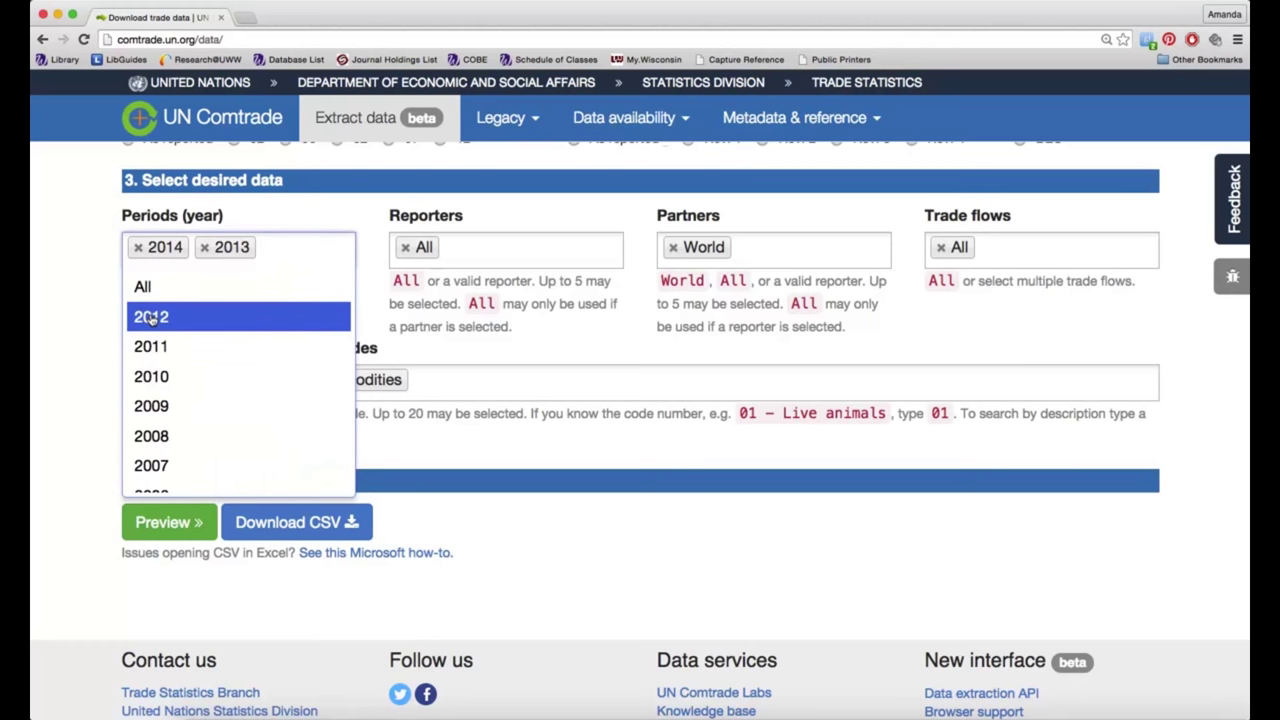
click(152, 318)
click(330, 247)
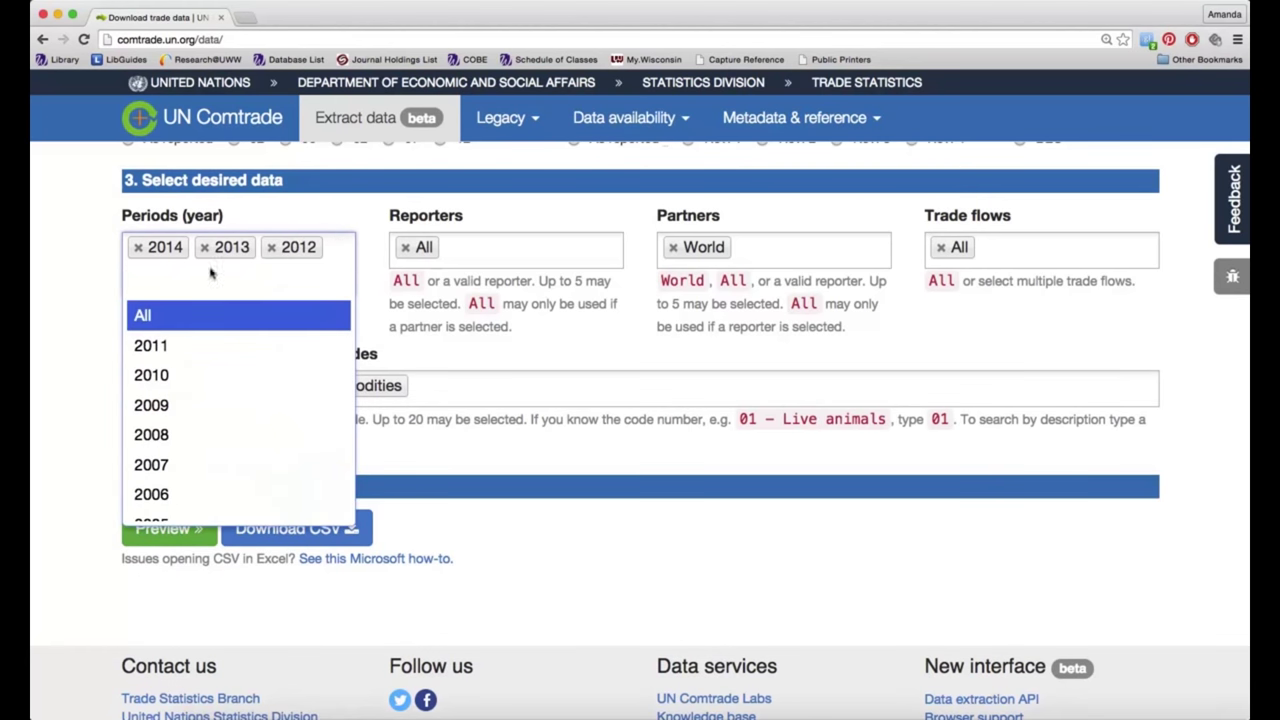
click(158, 338)
click(261, 268)
click(143, 342)
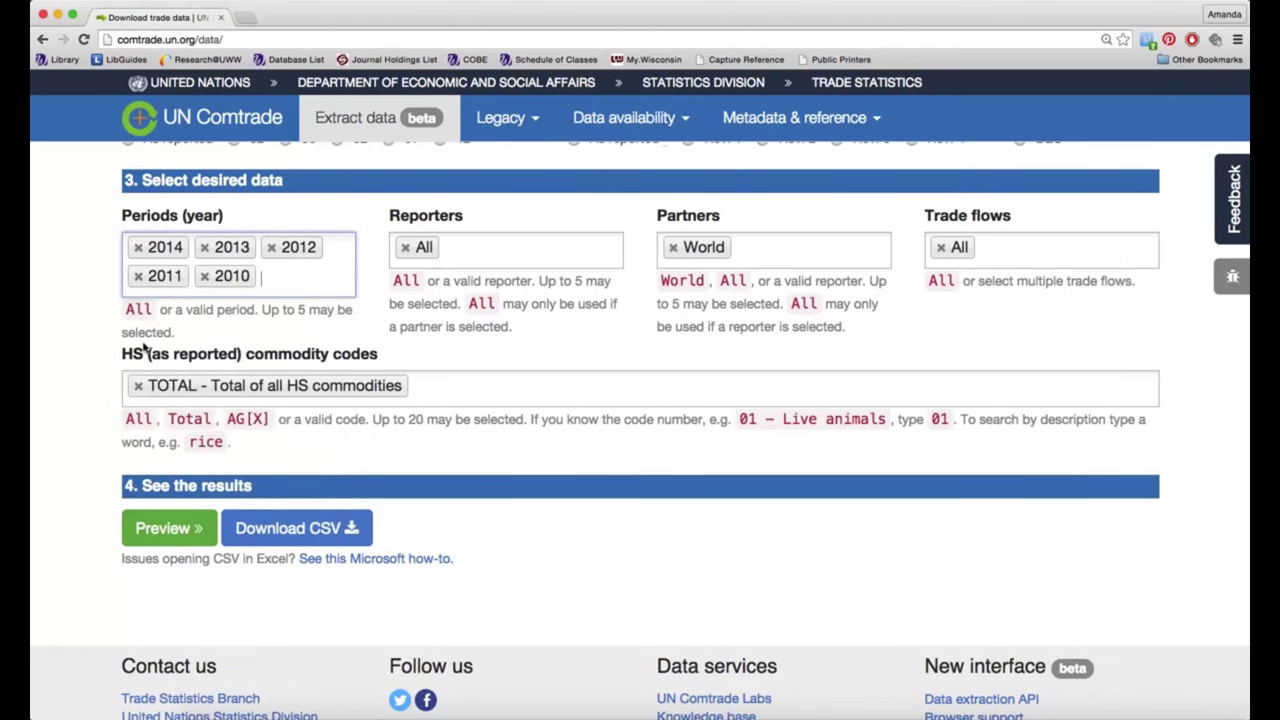
click(476, 244)
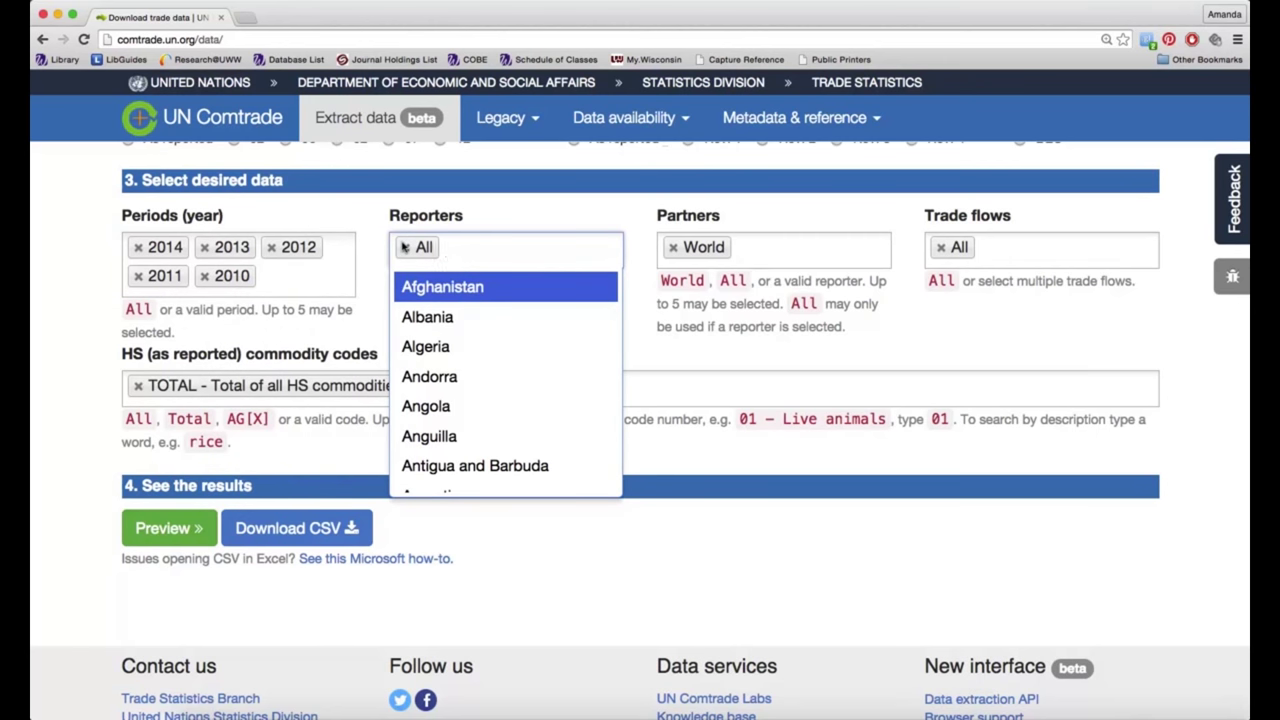
text(germ)
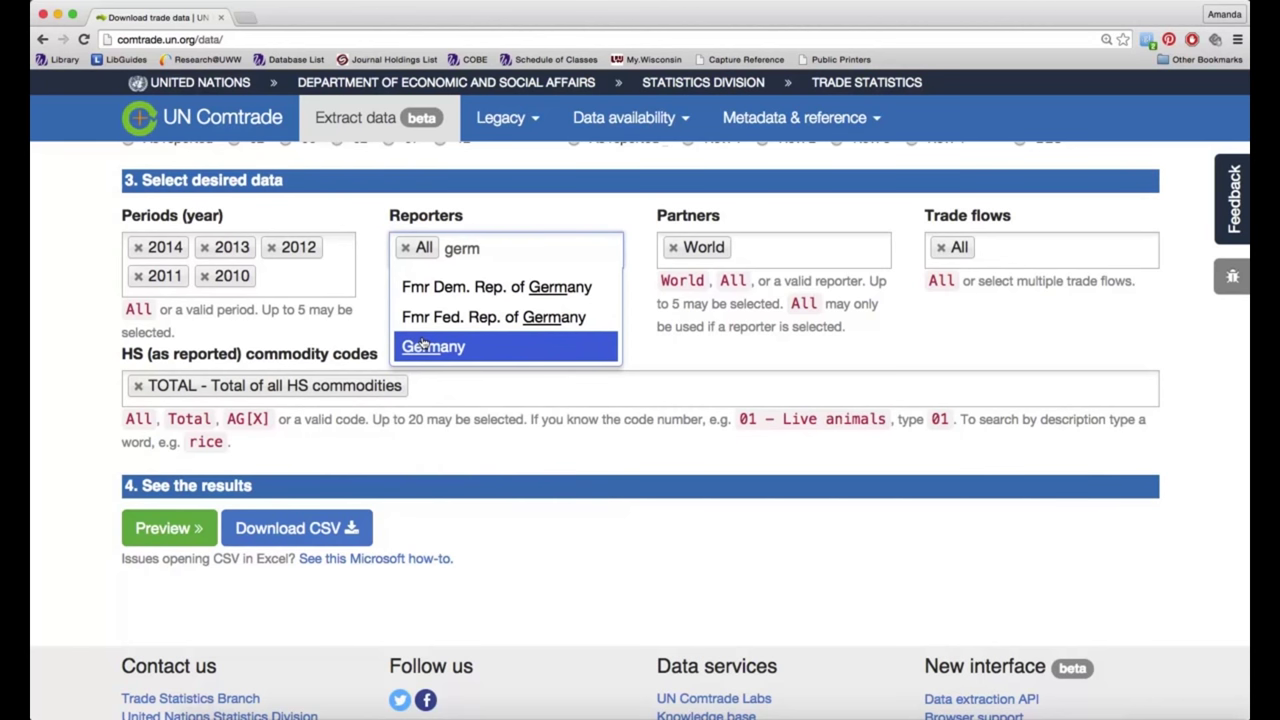
Step: Add Germany as reporter, drop the All reporter tag, and remove World from partners
click(422, 343)
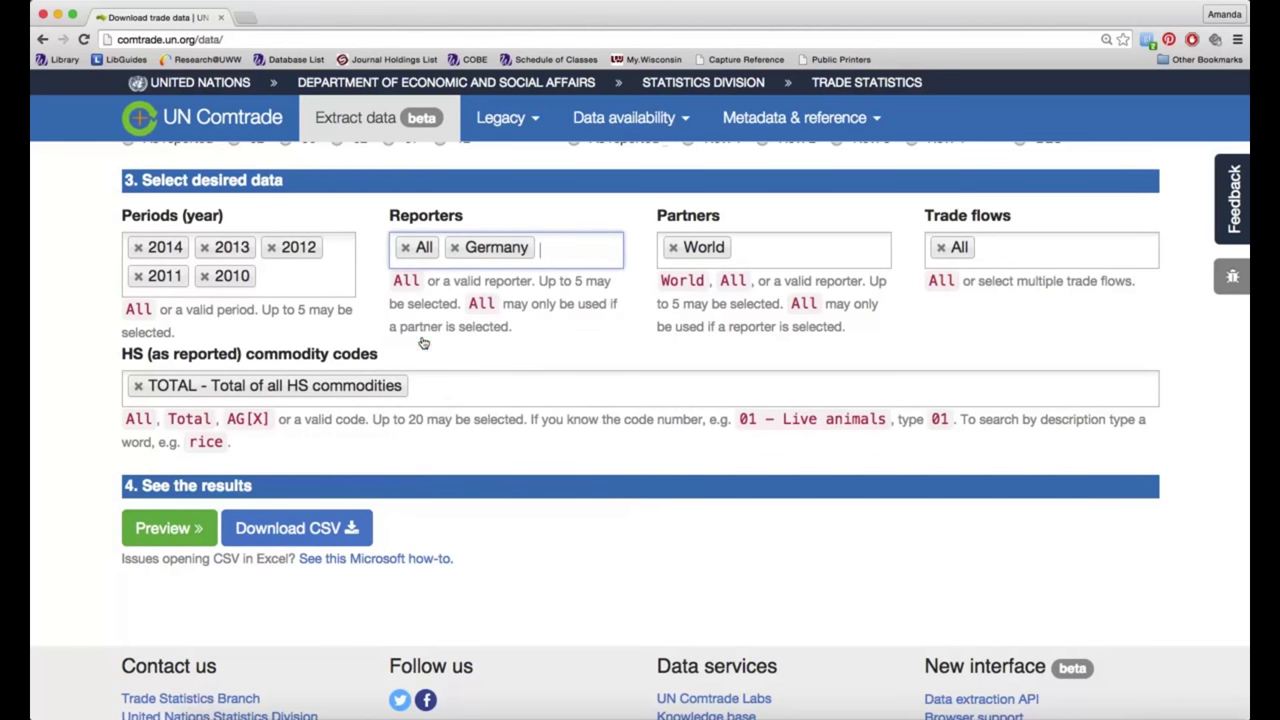
click(403, 247)
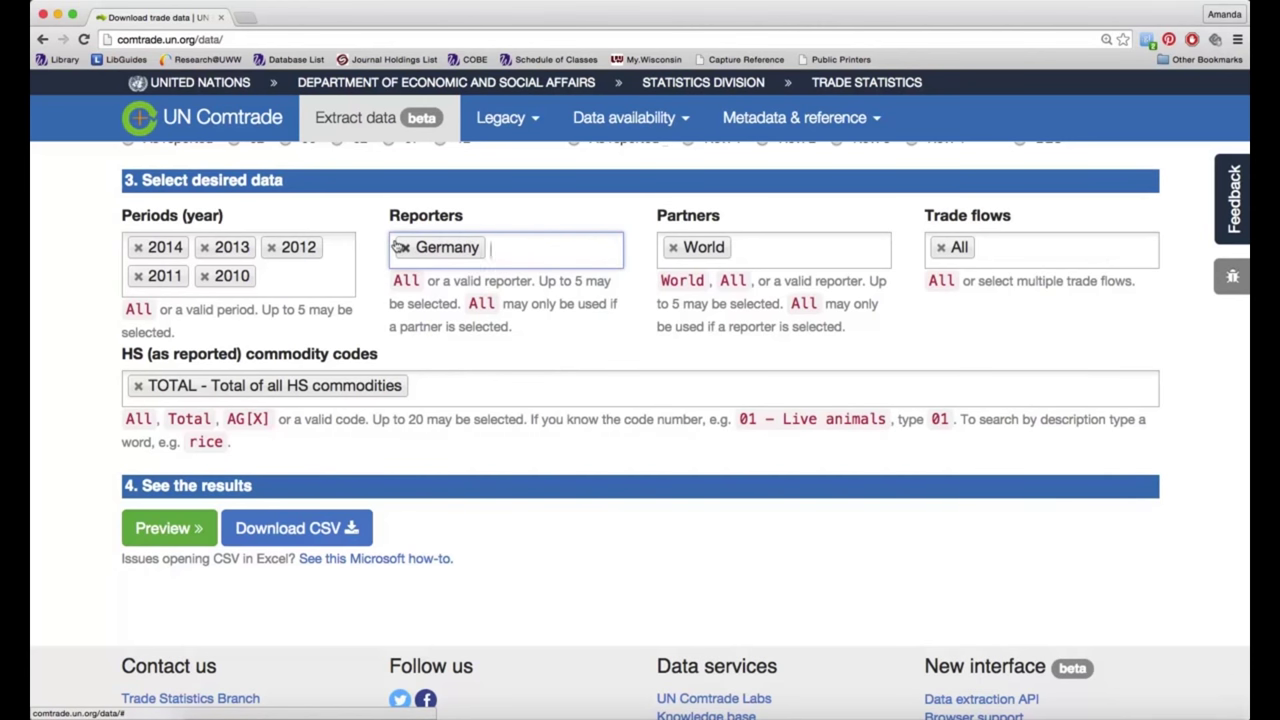
click(672, 247)
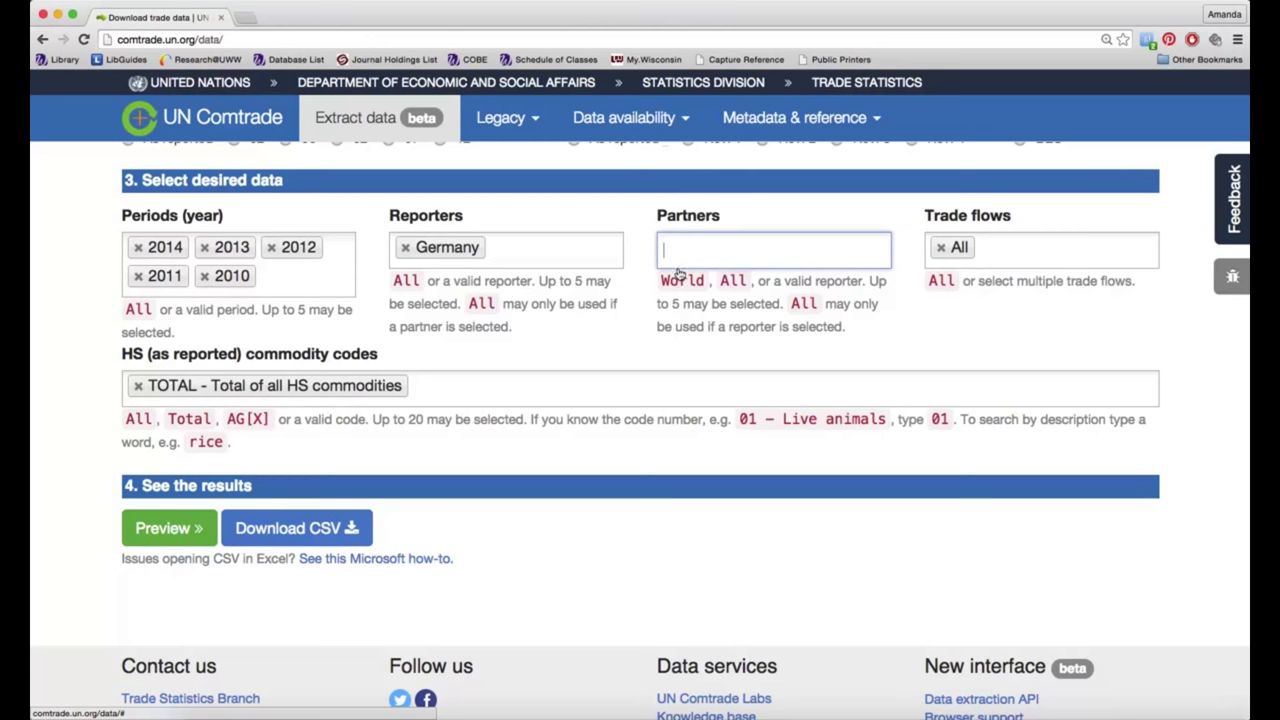
text(all)
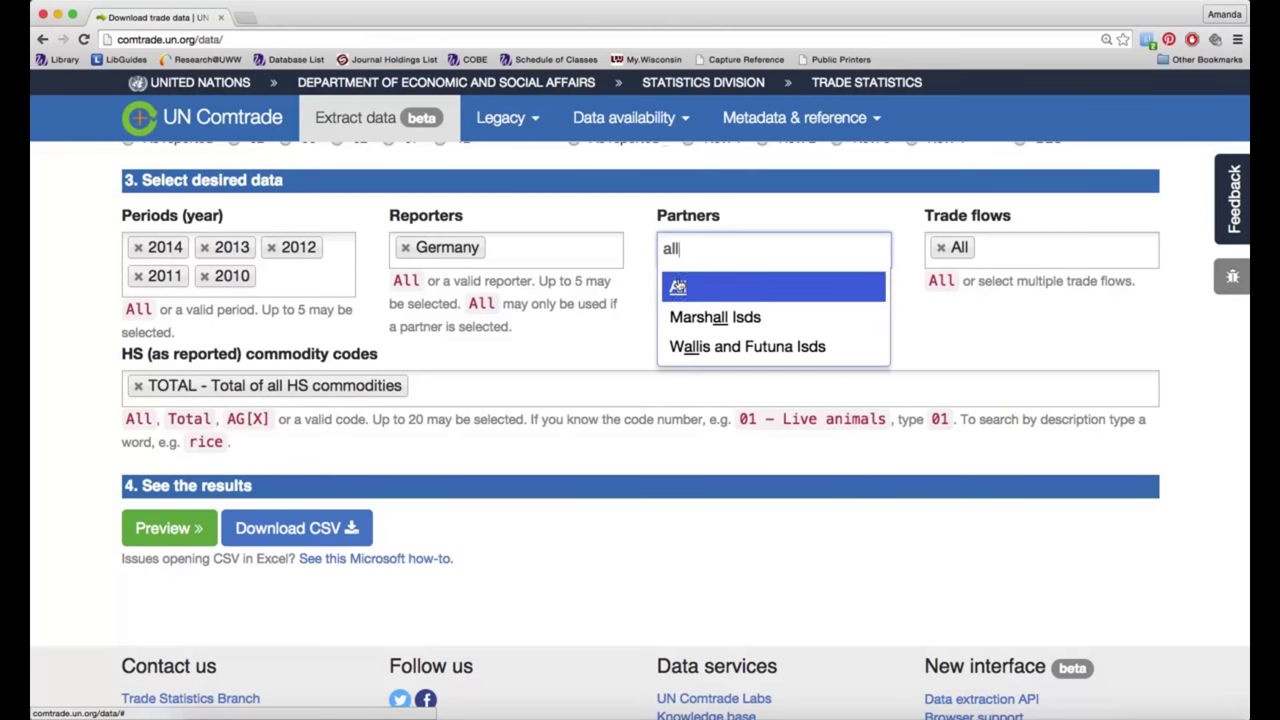
Step: Set partners to All and narrow trade flows to Import, dropping the All flow tag
click(678, 287)
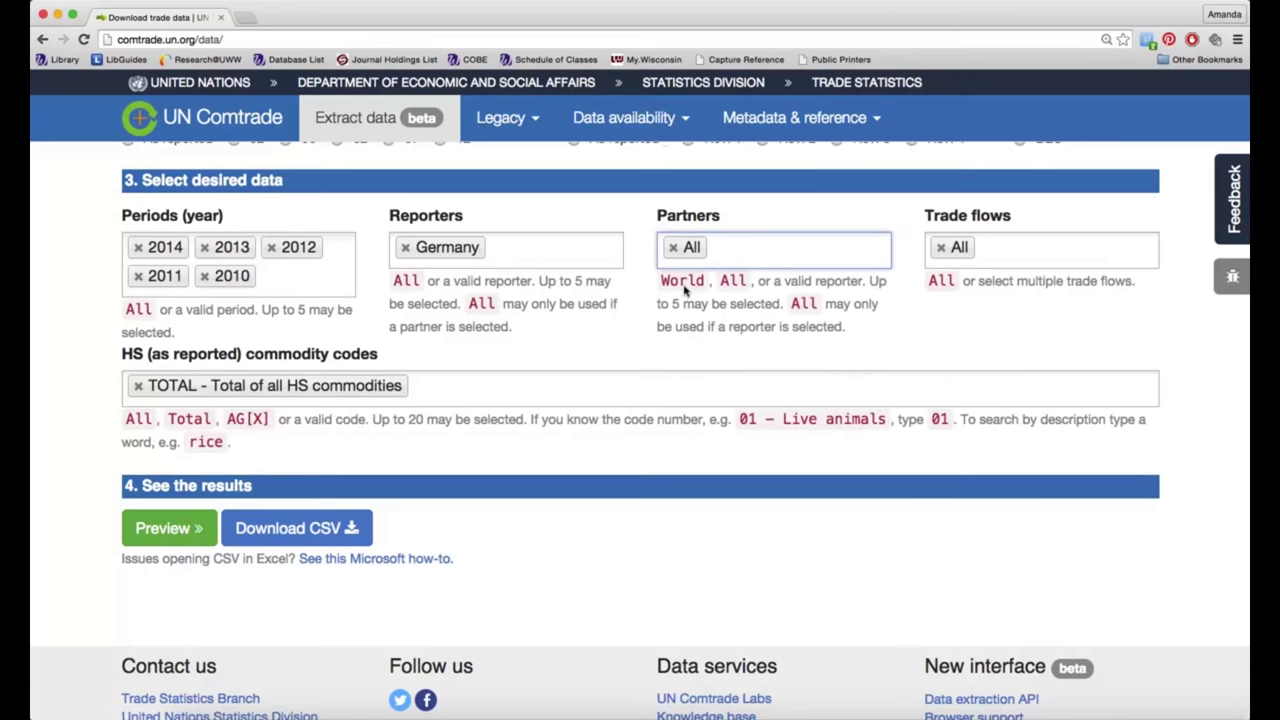
click(983, 246)
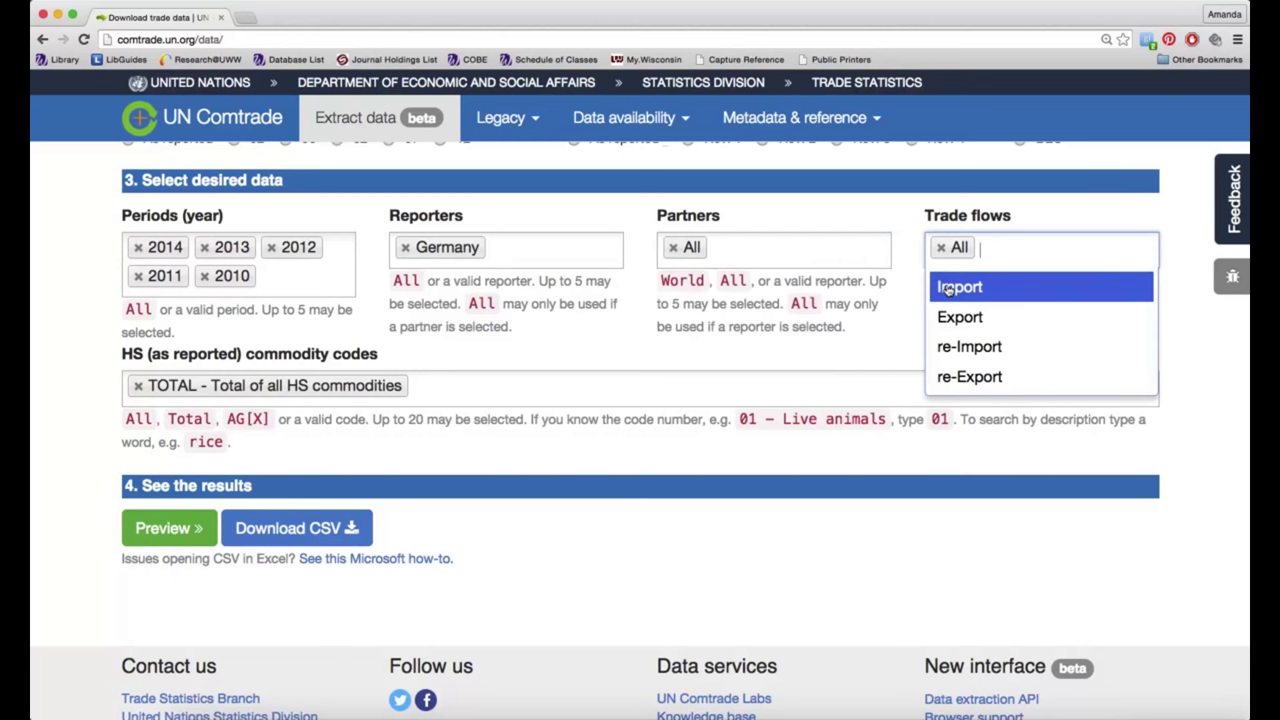
click(947, 290)
click(937, 247)
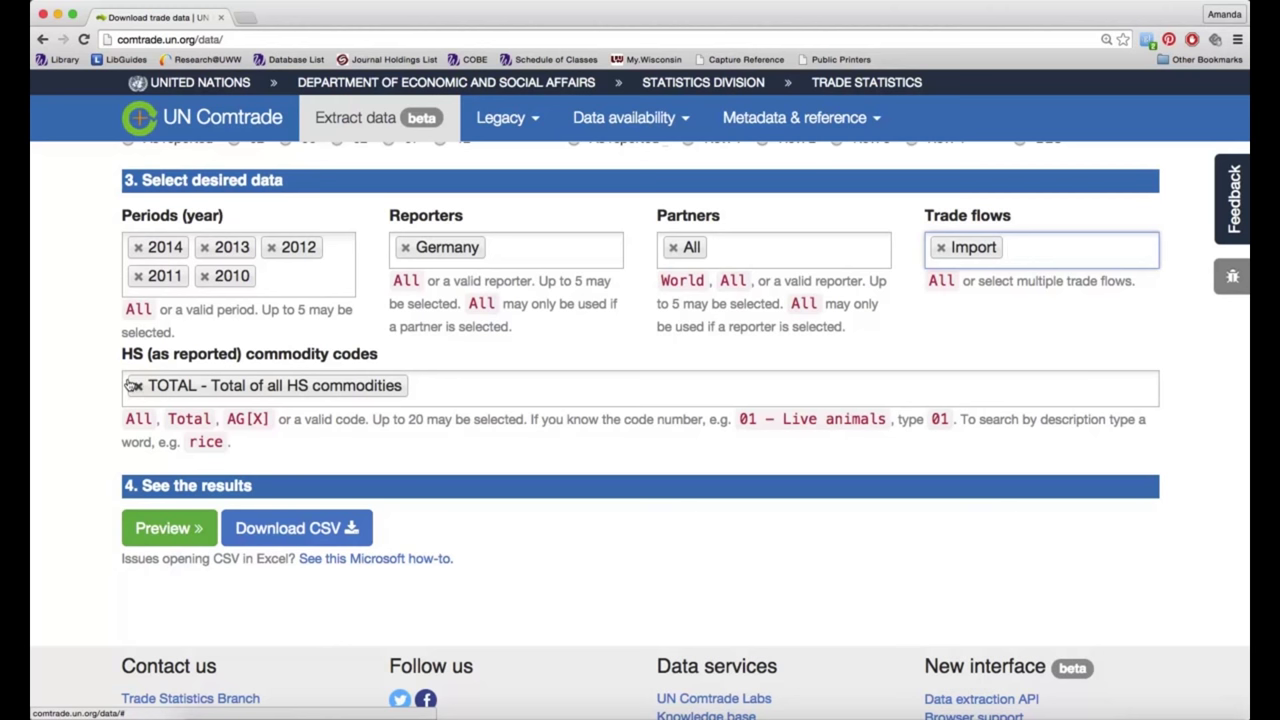
Step: Remove TOTAL and pick 2204 - Grape wines from the 'wine' suggestions as the commodity code
click(137, 385)
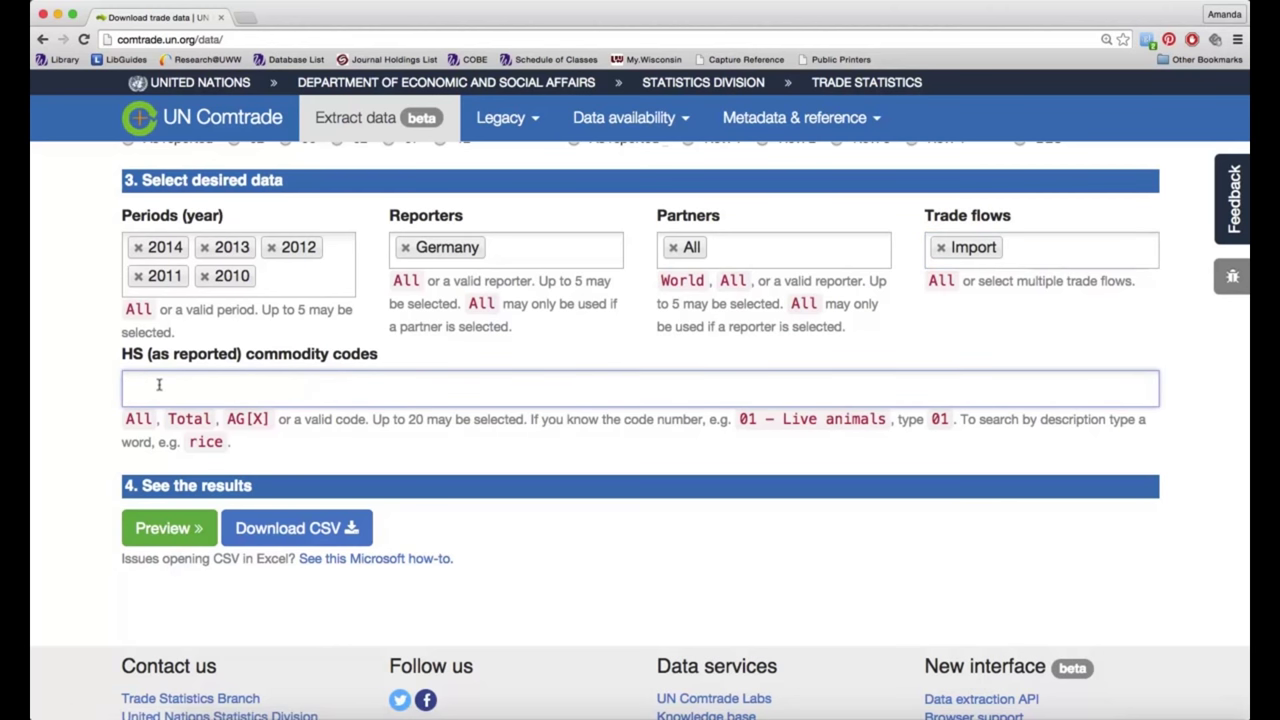
text(wine)
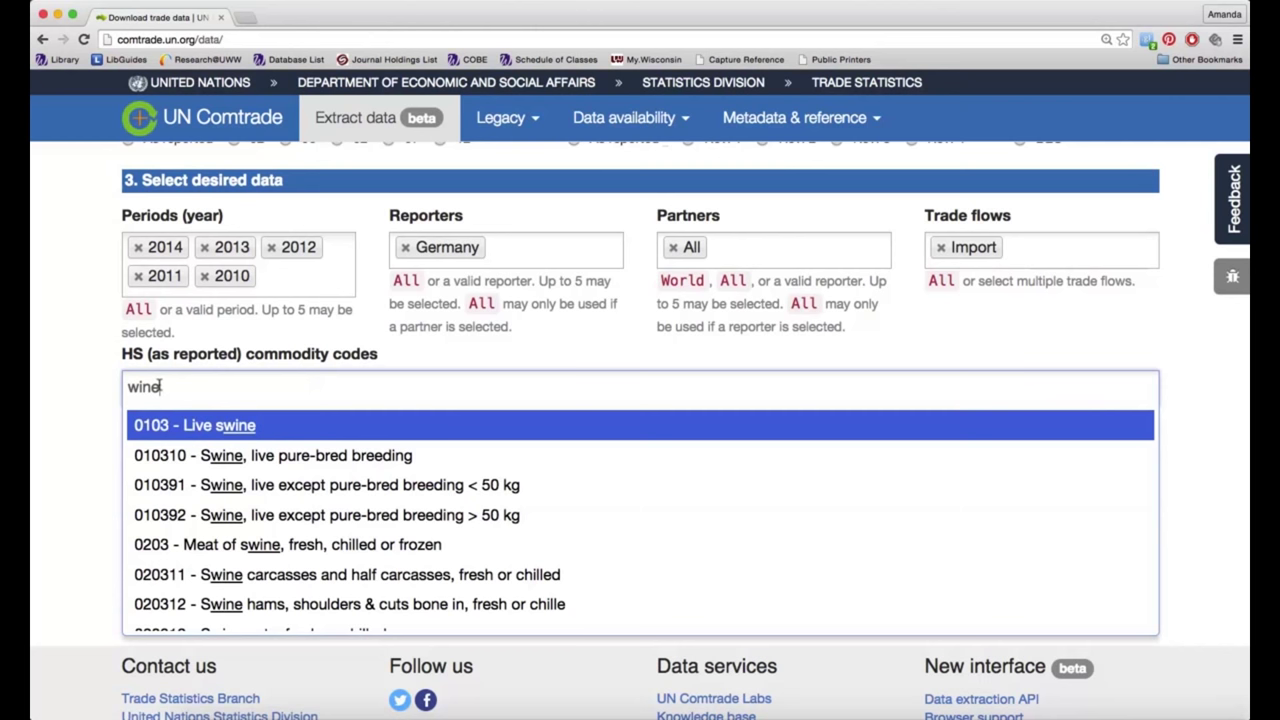
key(Down)
key(Down)
key(Down)
scroll(240, 532, down, 3)
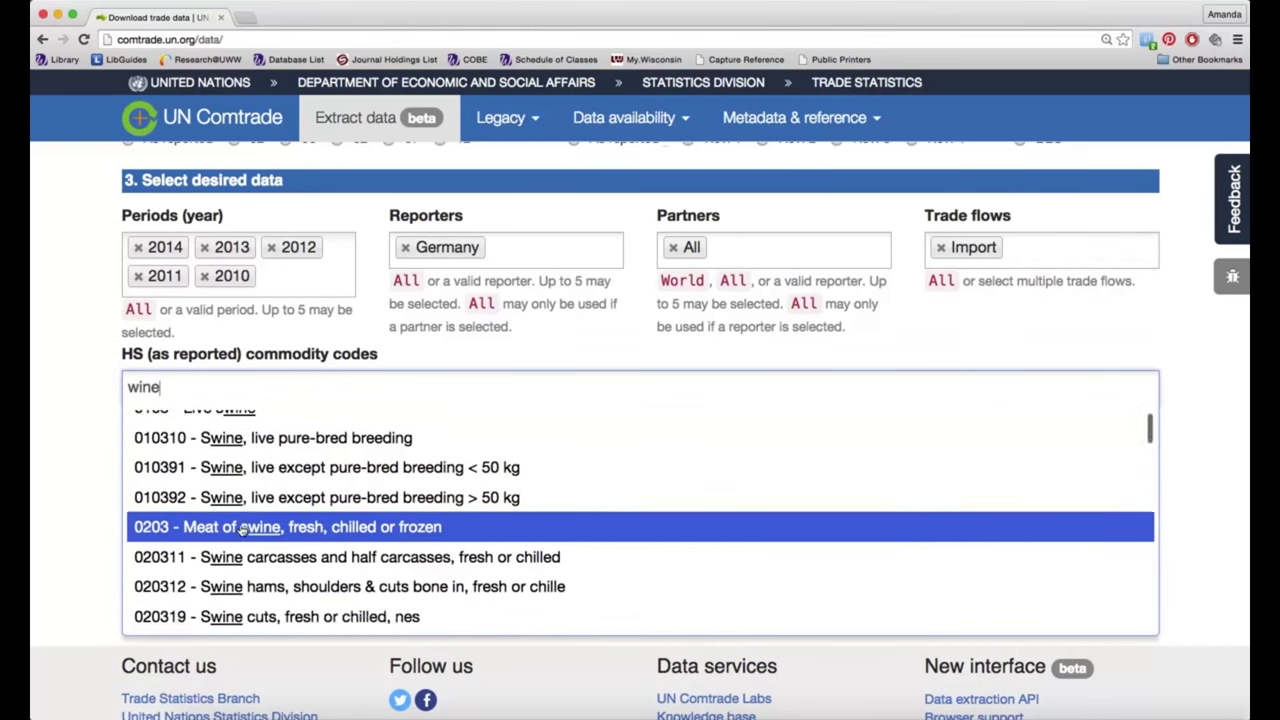
scroll(240, 532, down, 3)
scroll(240, 532, down, 2)
scroll(240, 532, down, 2)
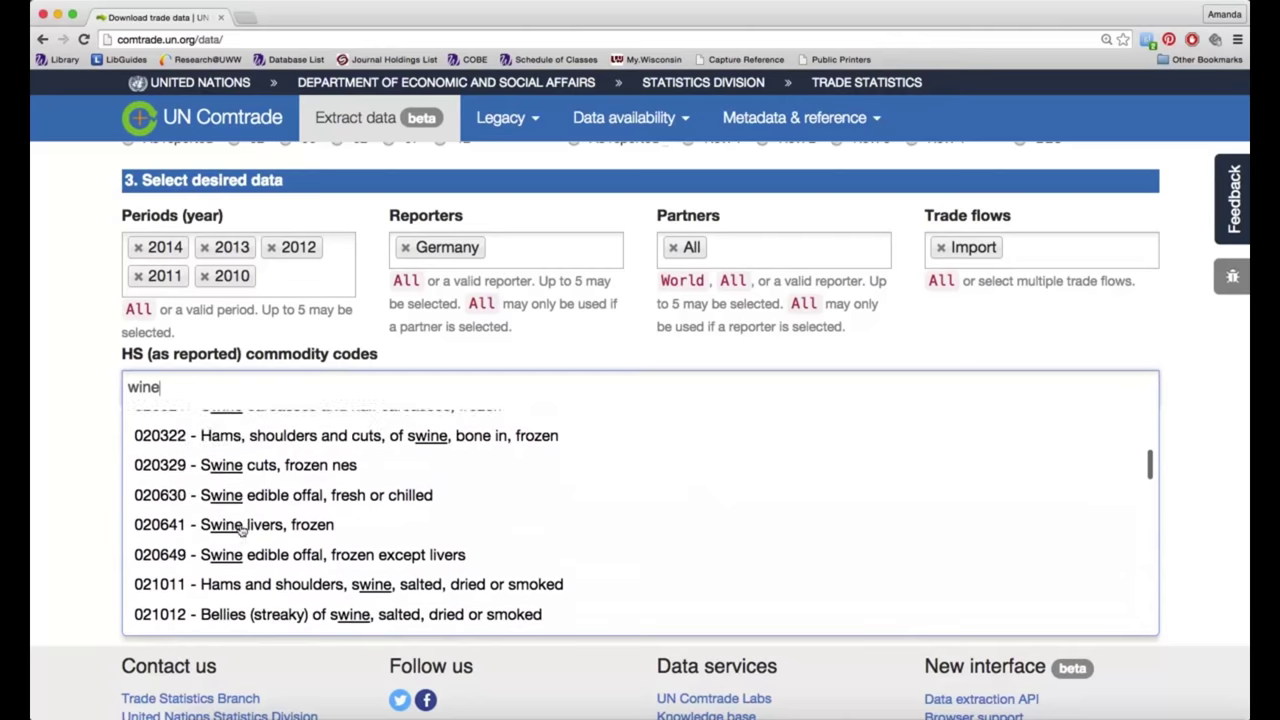
scroll(240, 532, down, 2)
scroll(240, 532, down, 2)
scroll(240, 532, down, 1)
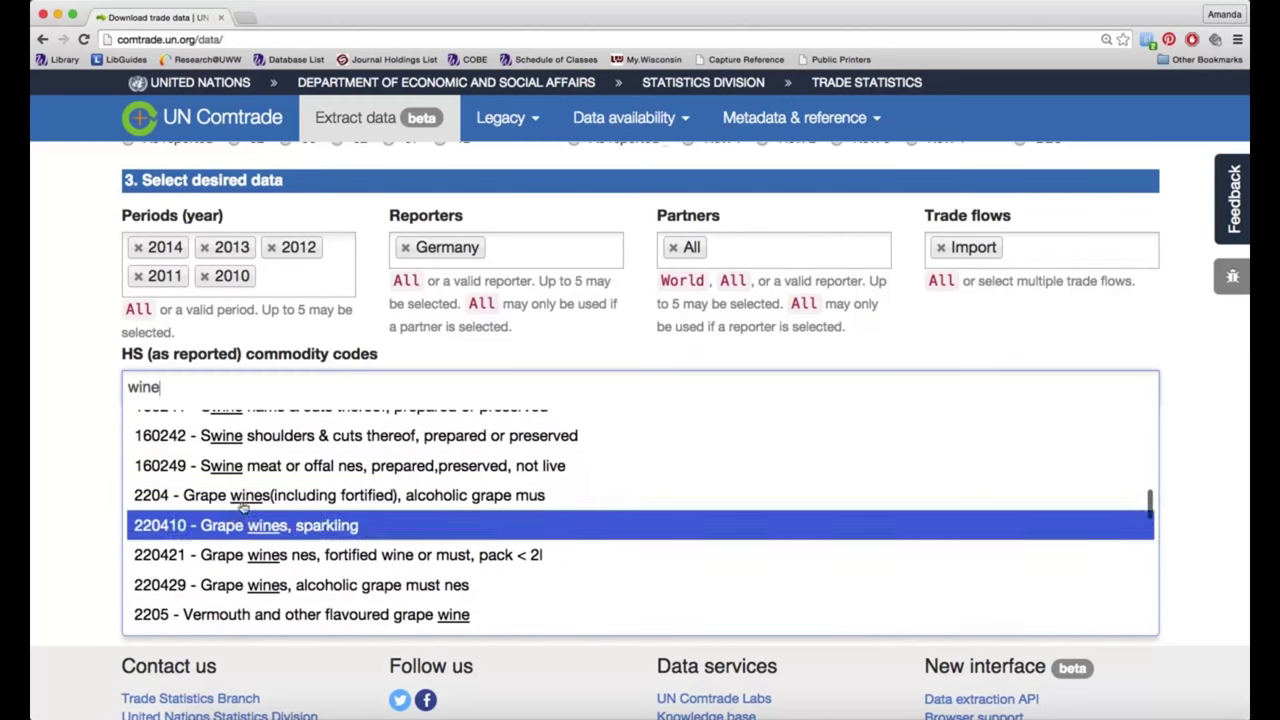
scroll(240, 532, down, 1)
scroll(240, 532, down, 1)
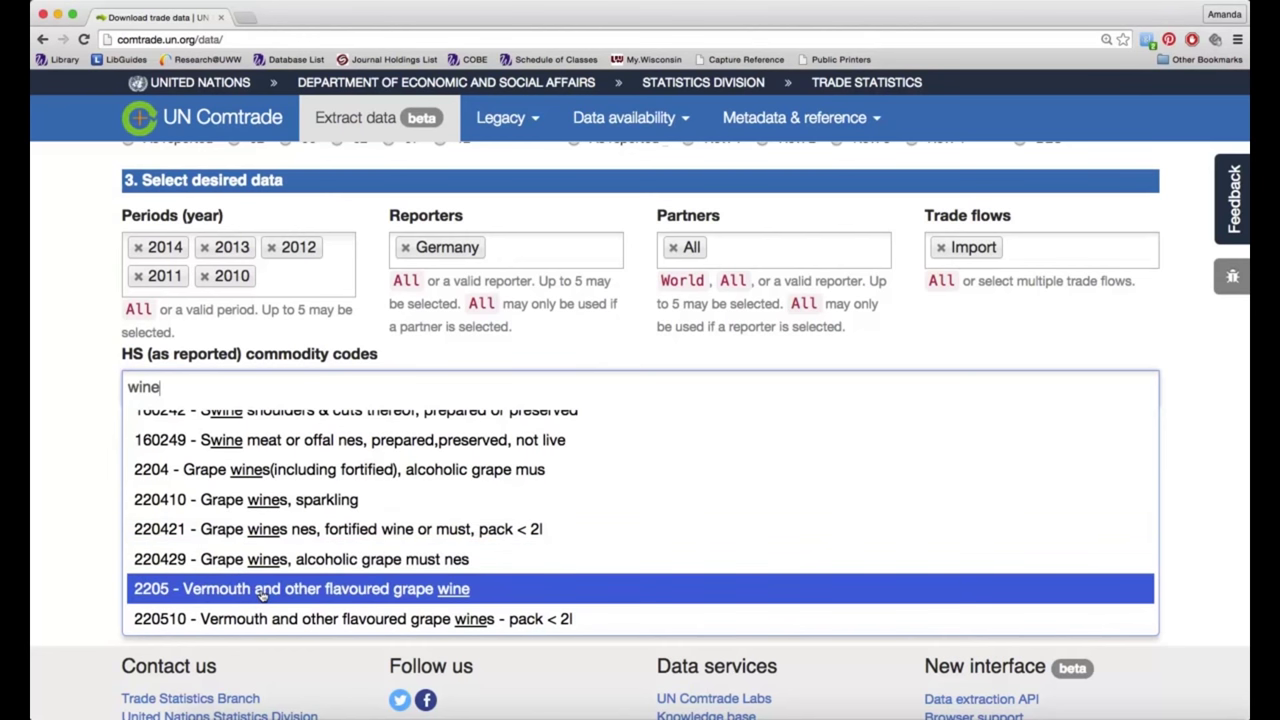
click(210, 469)
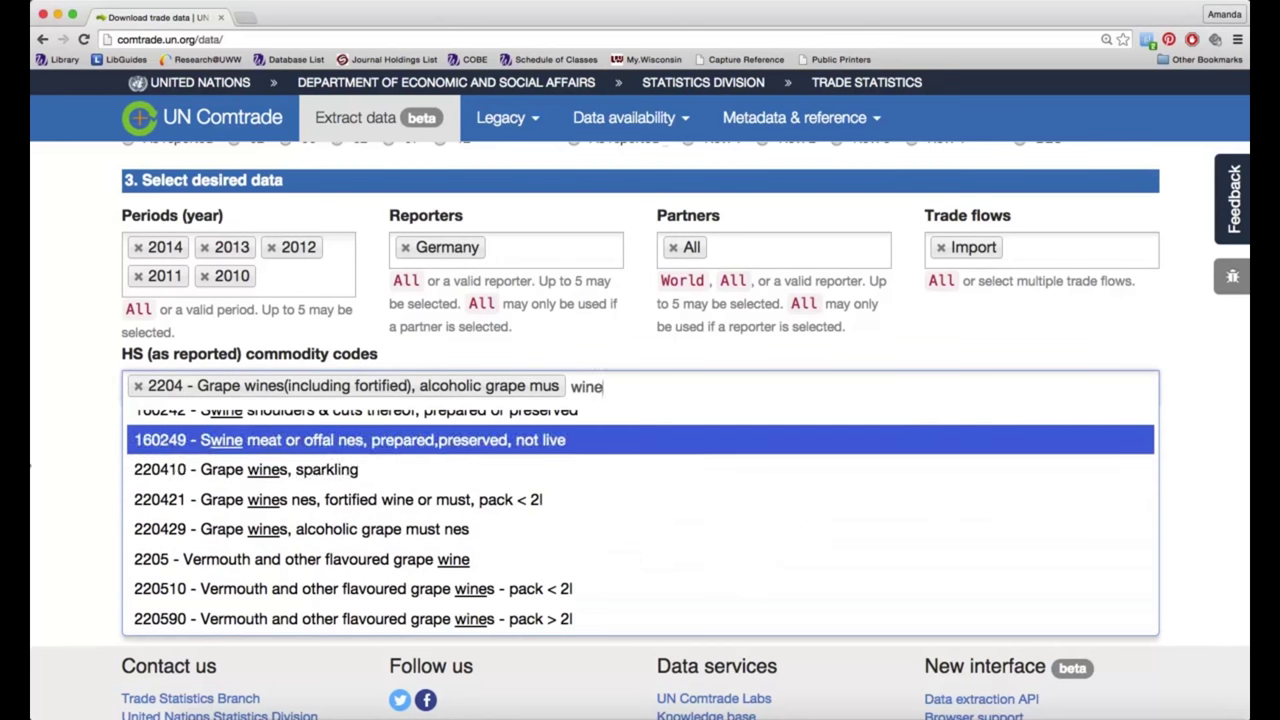
click(42, 455)
scroll(33, 462, down, 1)
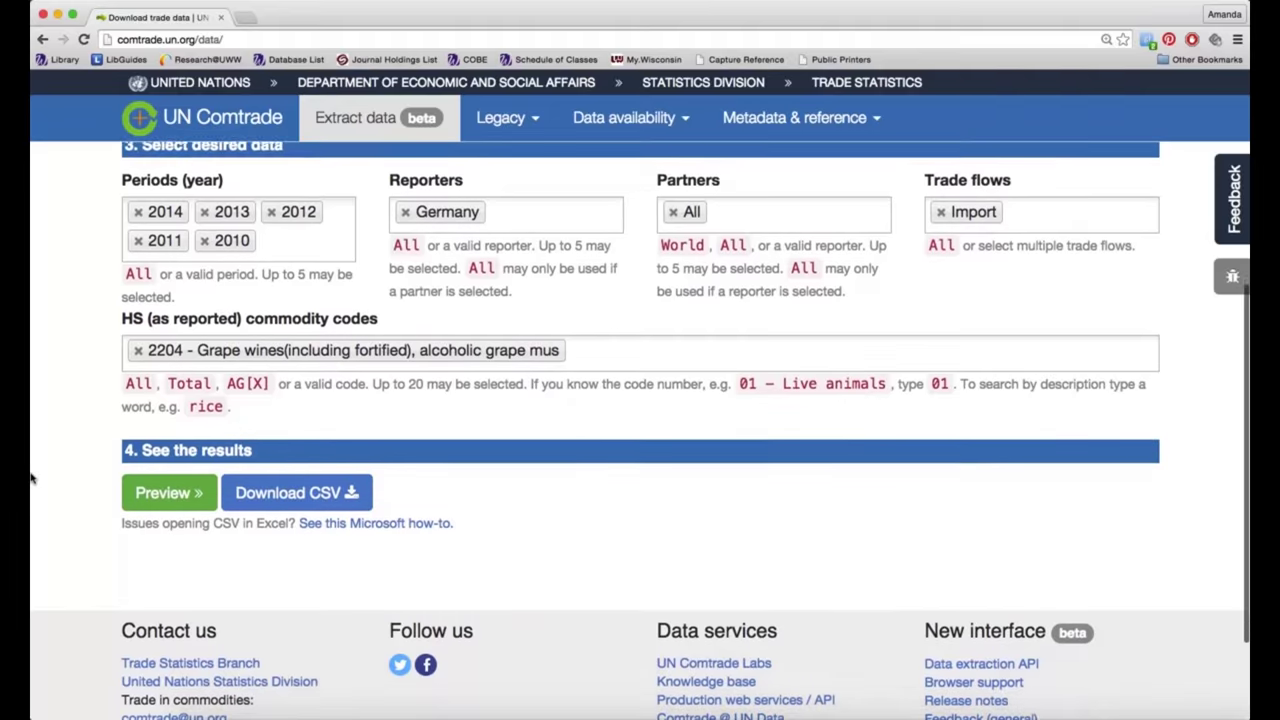
Step: Generate the preview table of Germany's grape wine import records
click(153, 478)
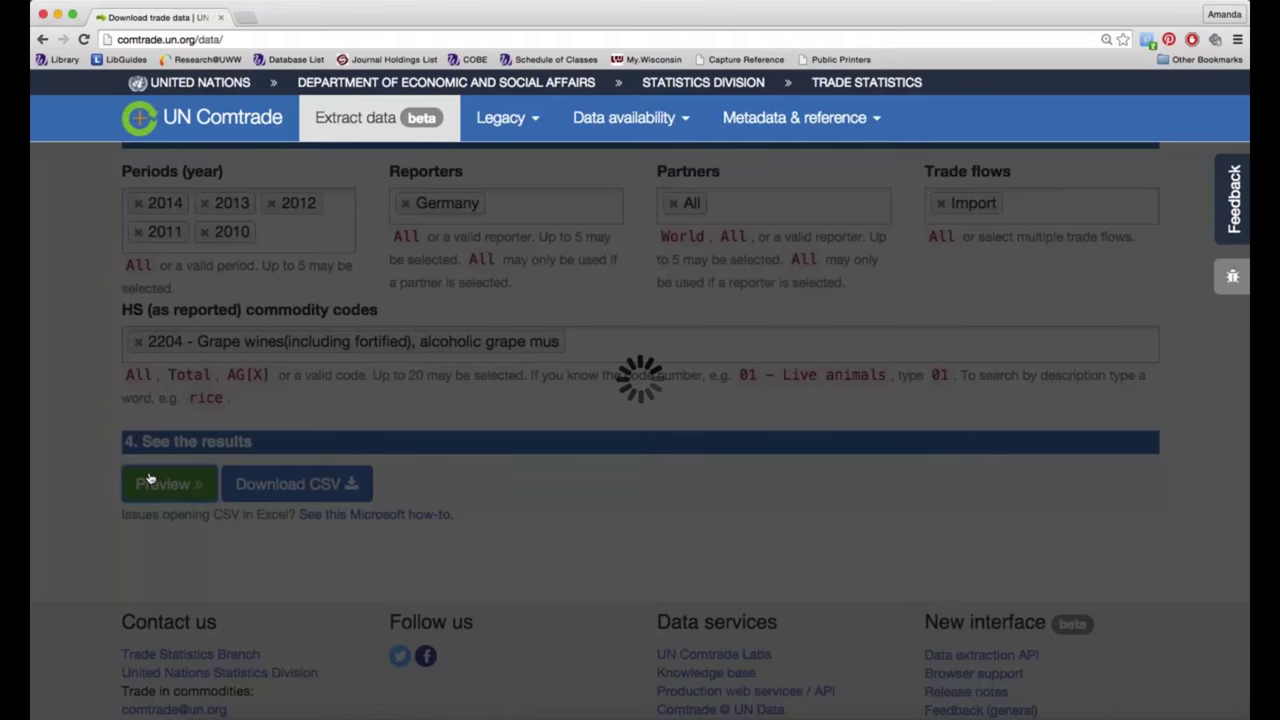
scroll(83, 558, down, 5)
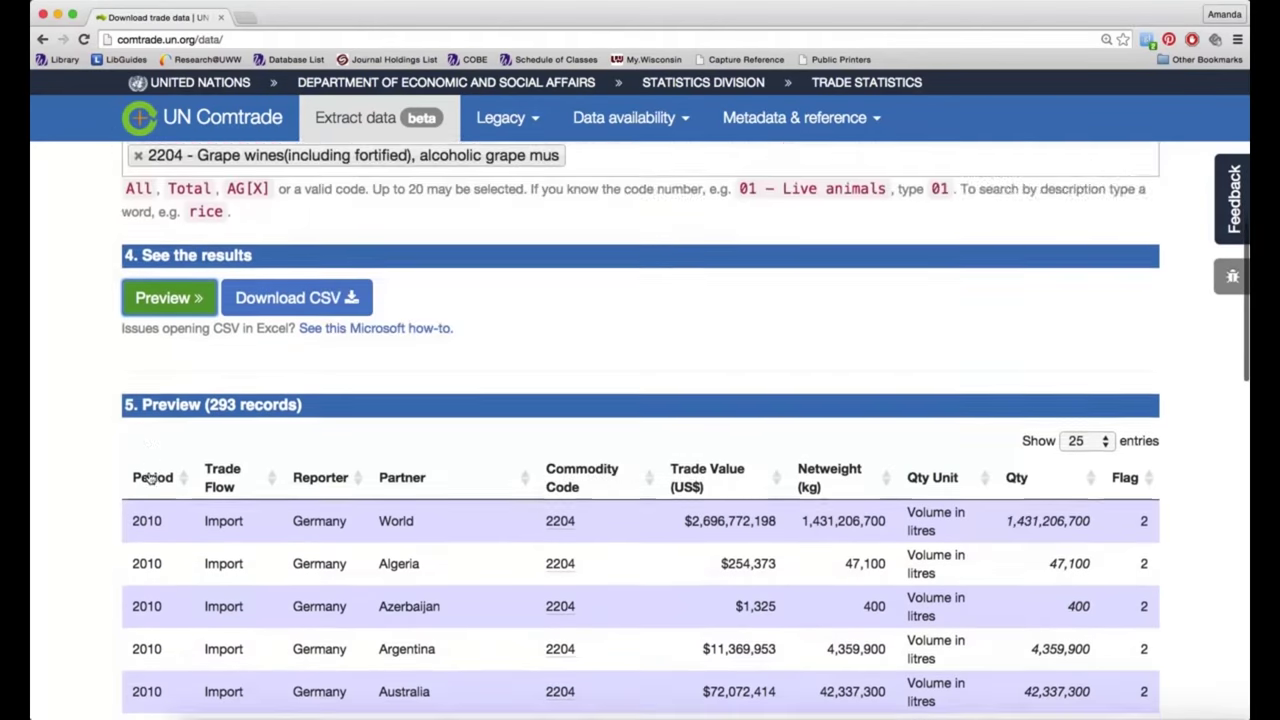
scroll(83, 558, down, 2)
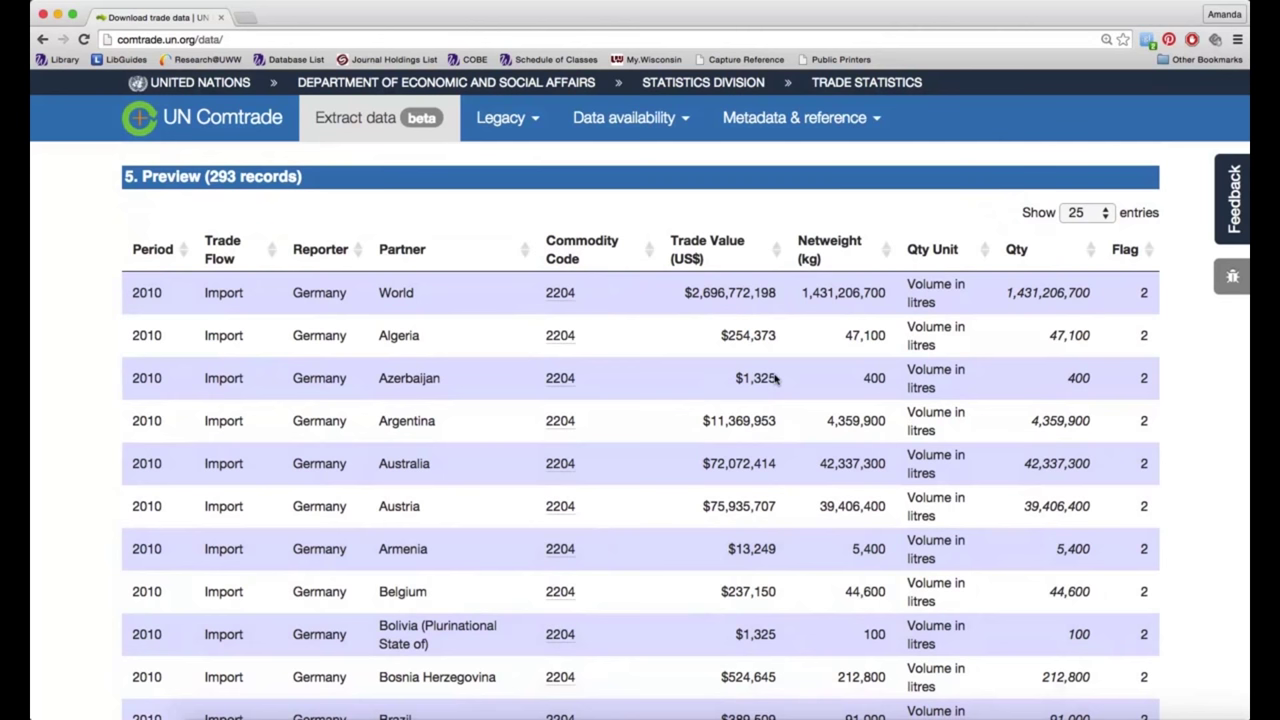
Step: Sort the preview by Trade Value (US$) descending so the largest values come first
click(768, 250)
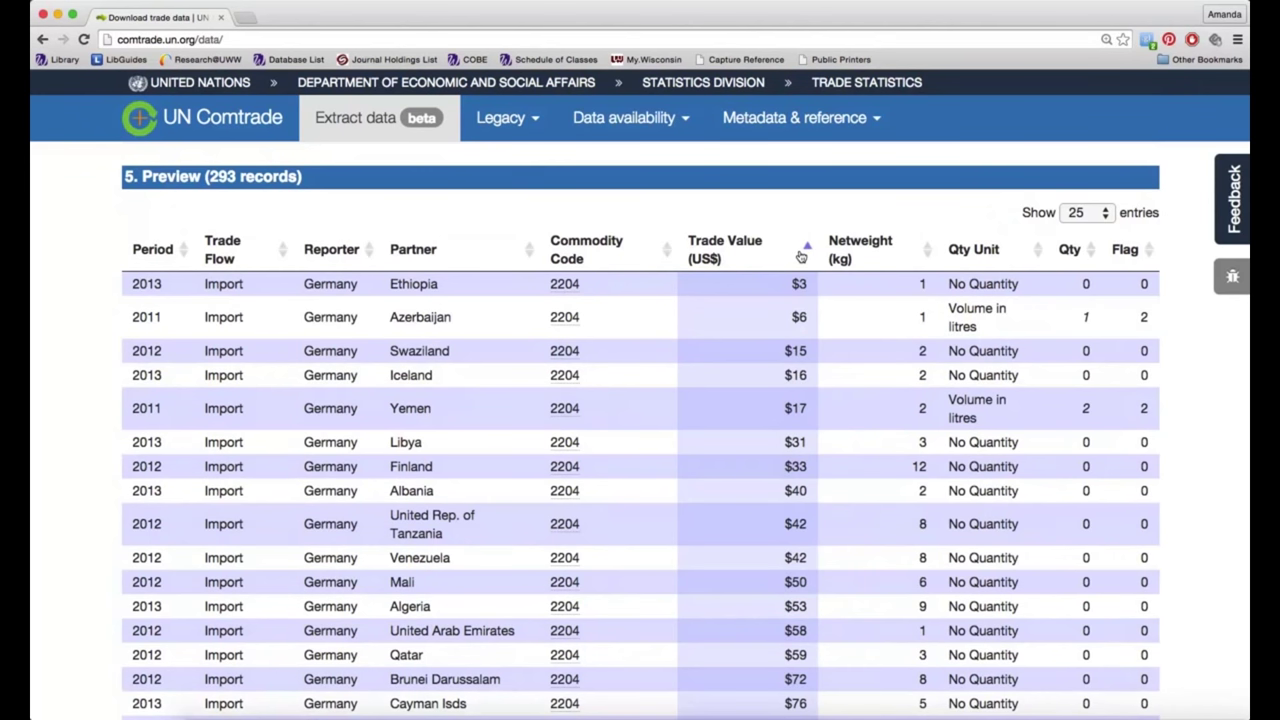
click(801, 256)
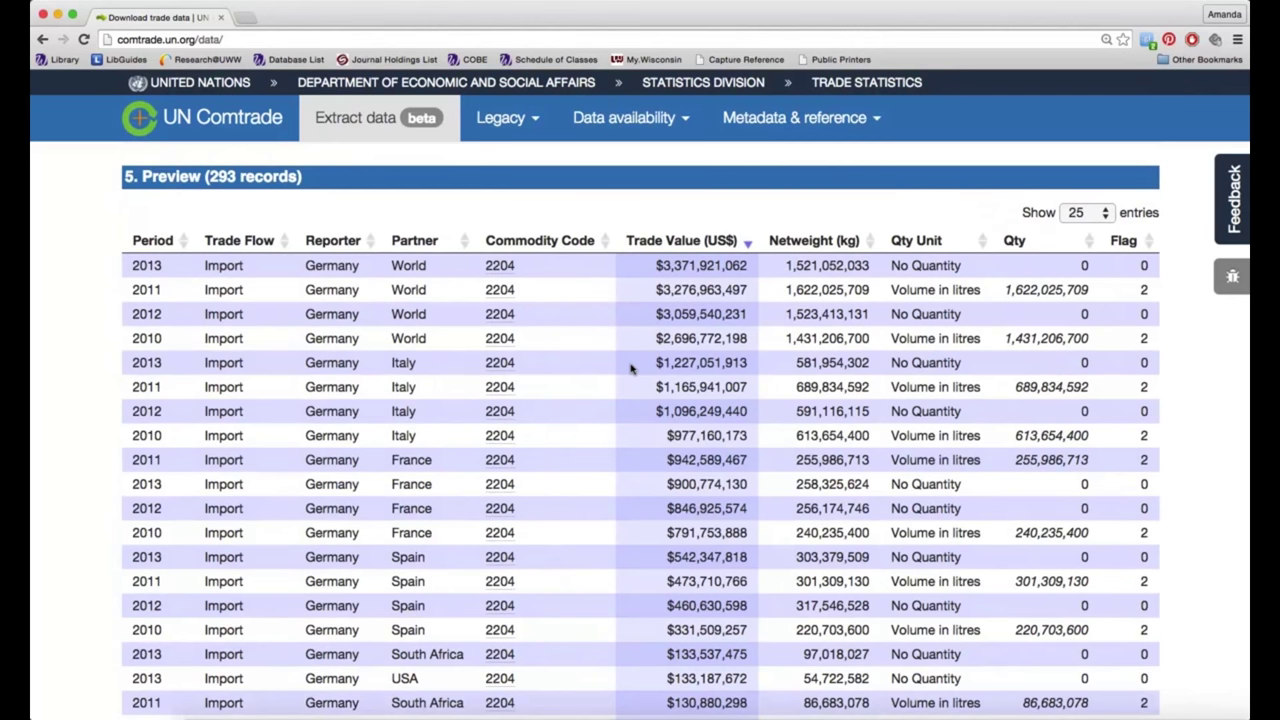
scroll(630, 368, up, 5)
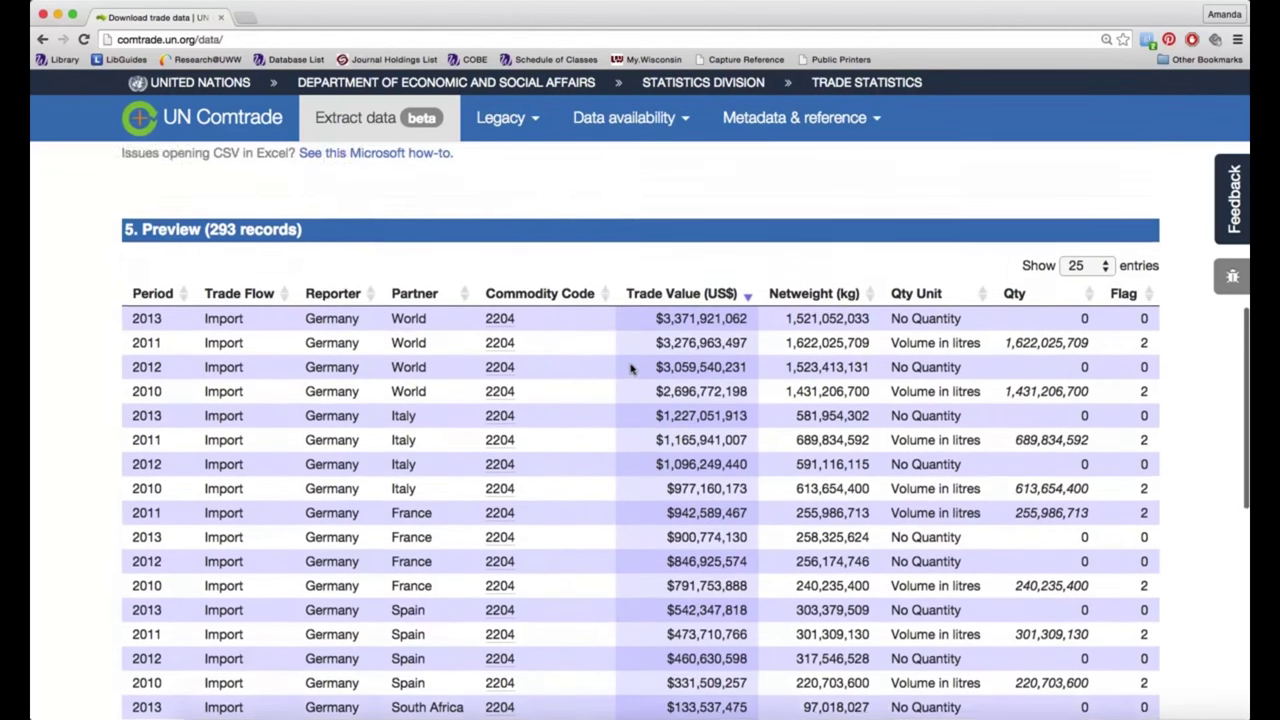